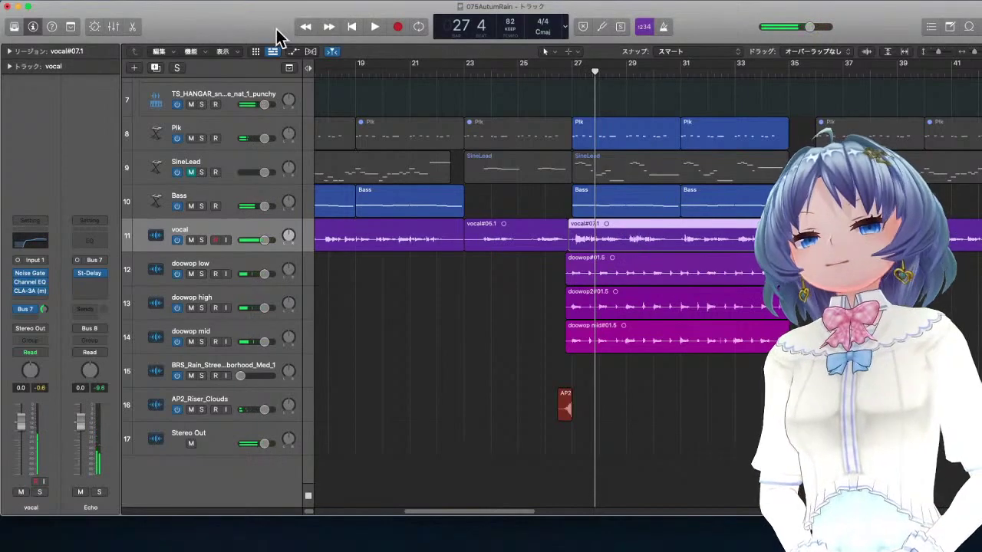
Bounce the selected vocal#07.1 region in place to a new track named vocal#07_bip, with the source muted and overload protection only.
left_click(106, 5)
mouse_move(163, 6)
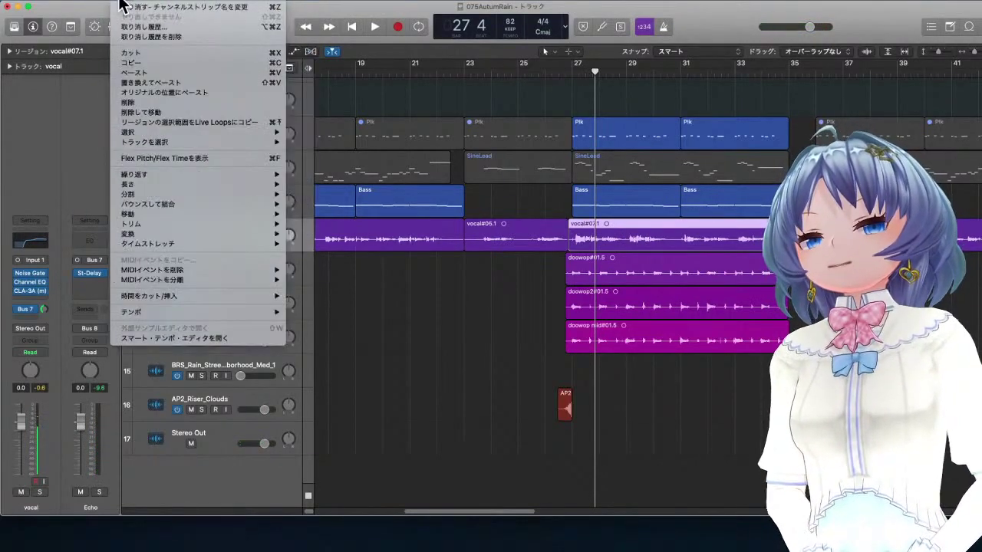
mouse_move(87, 4)
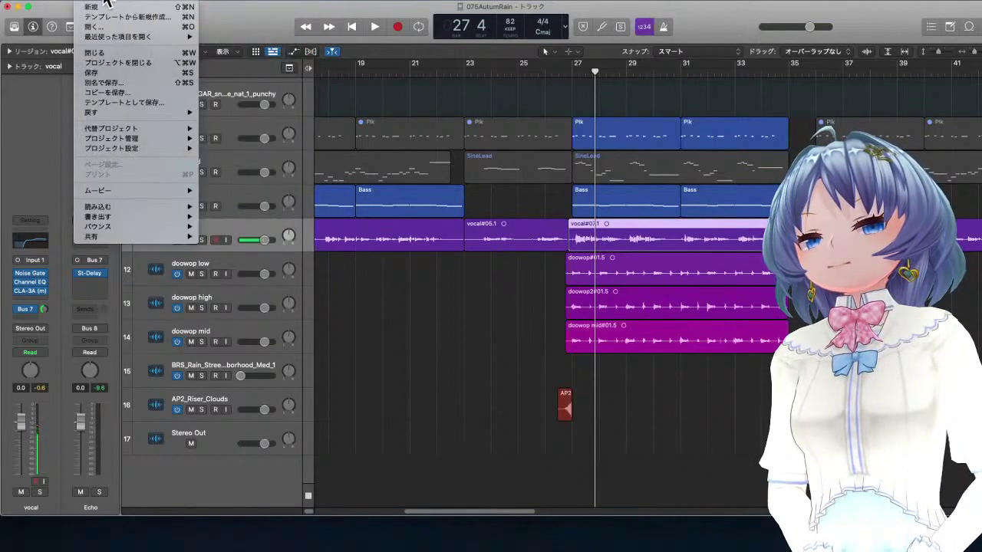
mouse_move(128, 230)
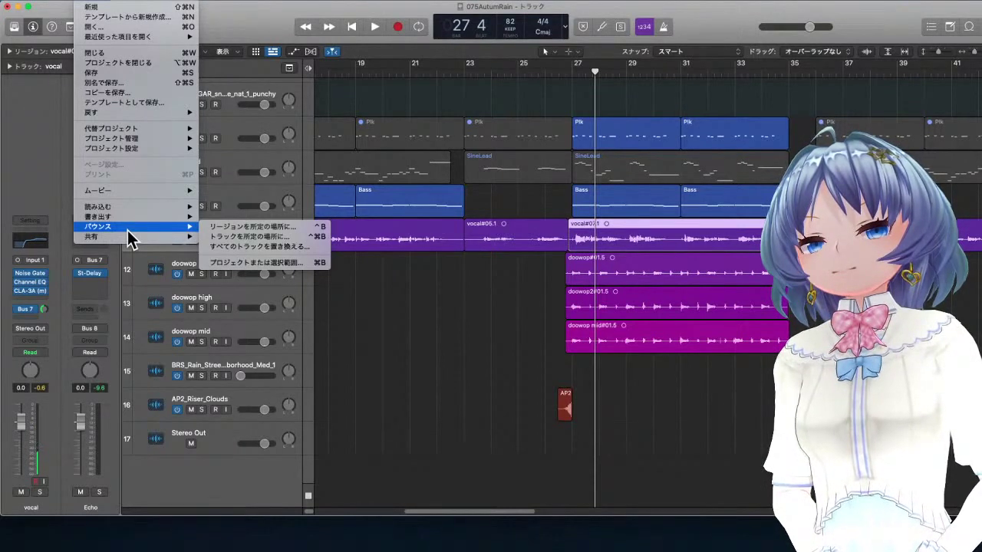
left_click(252, 227)
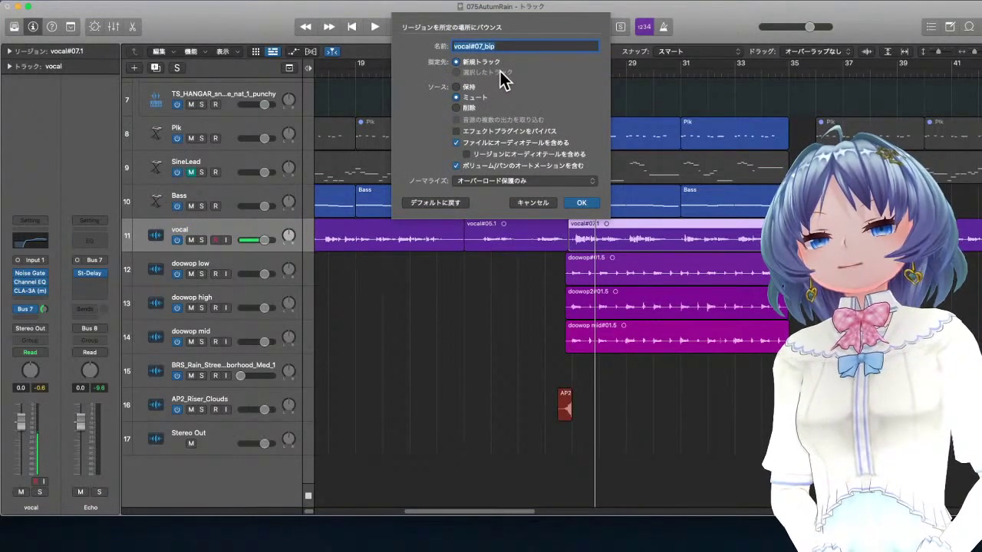
left_click(579, 204)
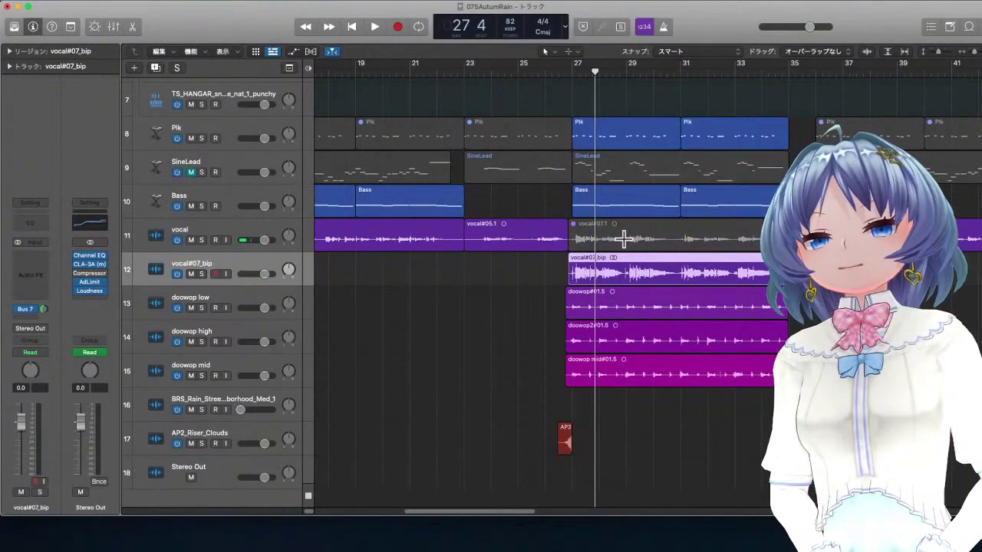
Unmute the original vocal#07.1 region on the vocal track.
left_click(617, 226)
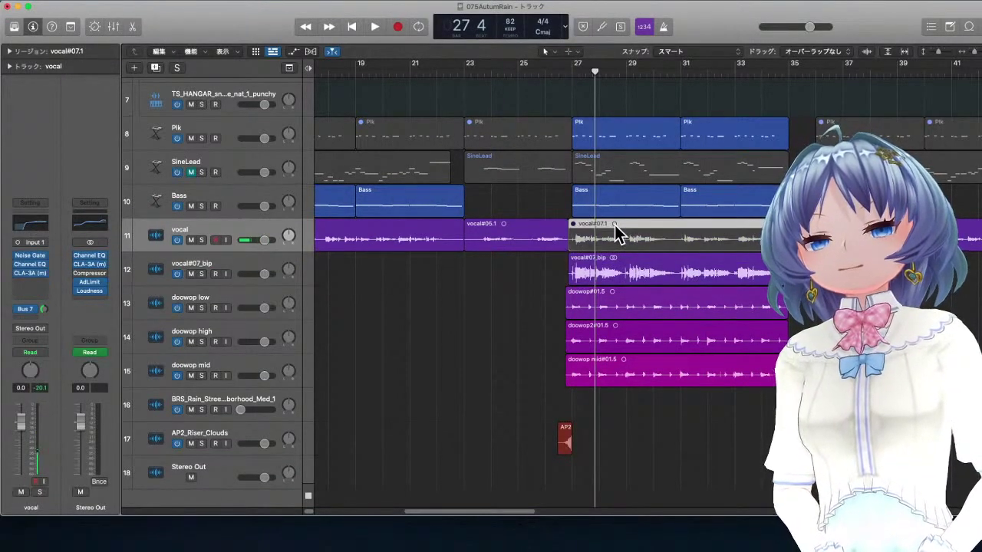
right_click(618, 234)
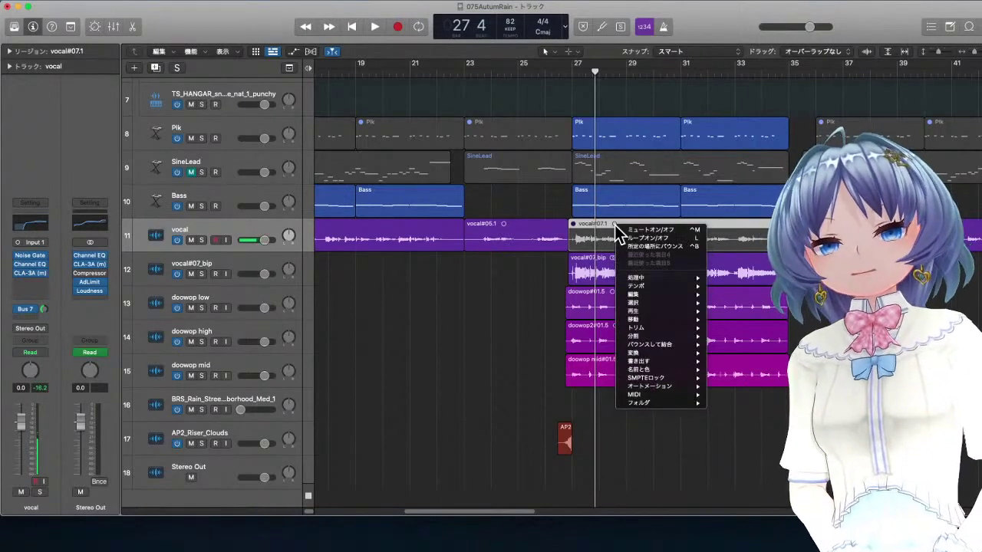
left_click(623, 230)
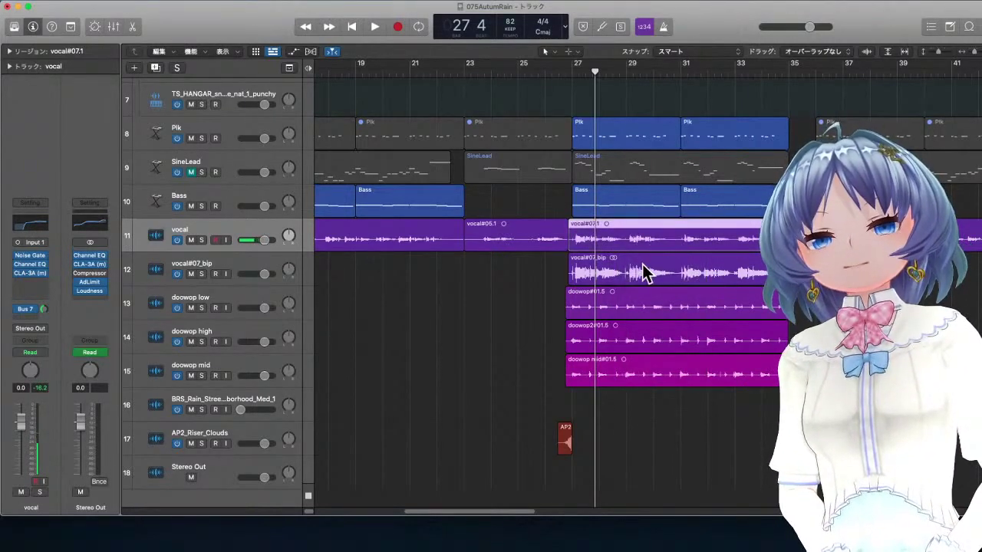
Turn the bounced vocal#07_bip region into a new sampler instrument track above Stereo Out.
left_click(645, 273)
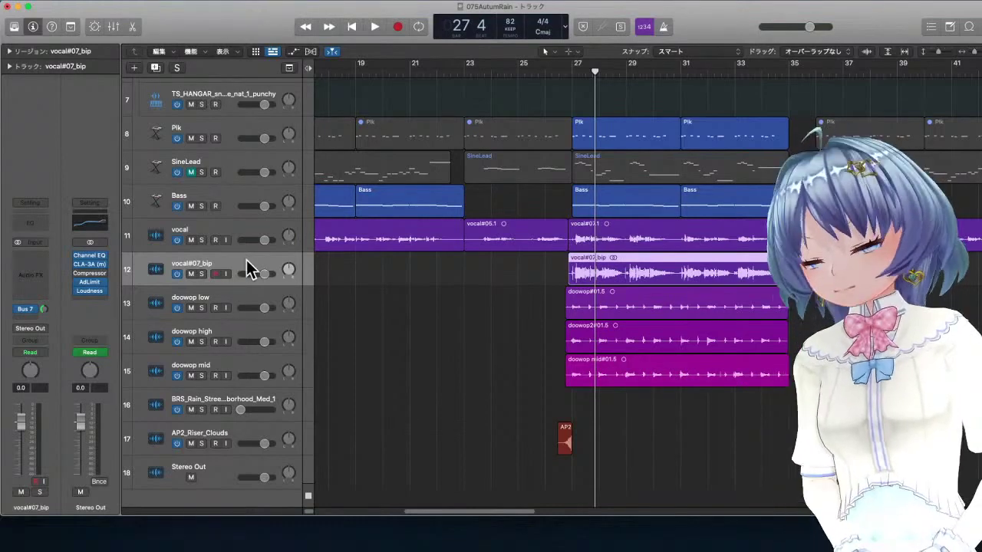
key("super+Right")
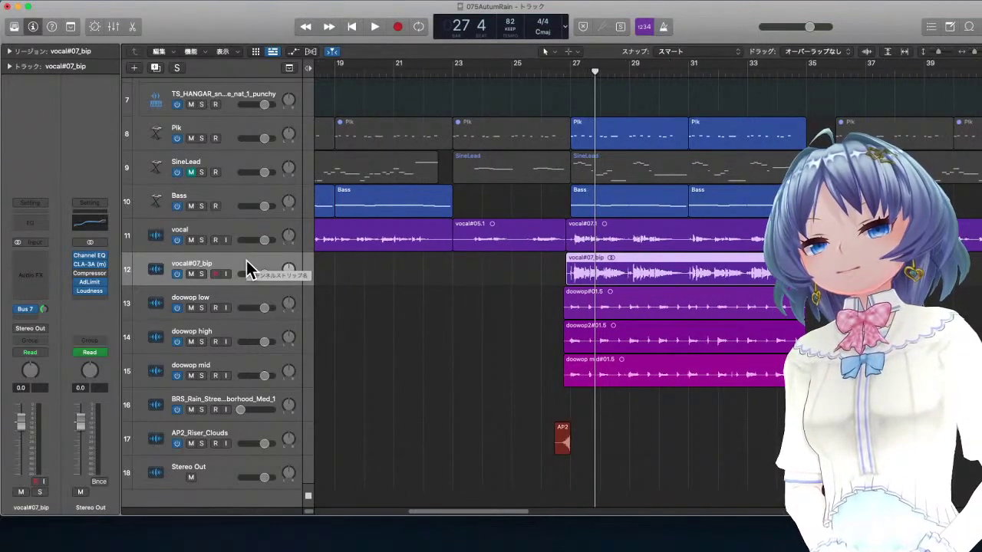
key("super+Up")
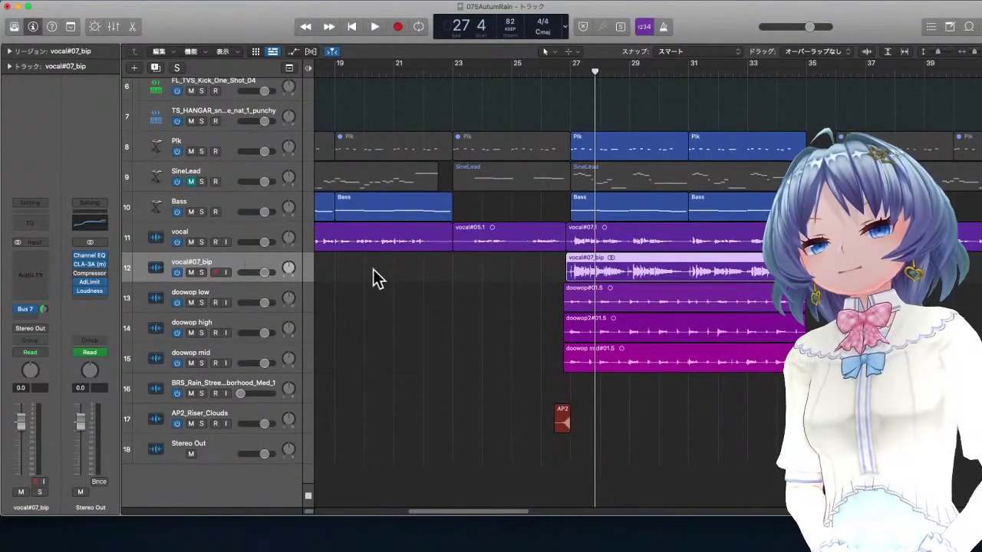
left_click_drag(623, 261, 198, 443)
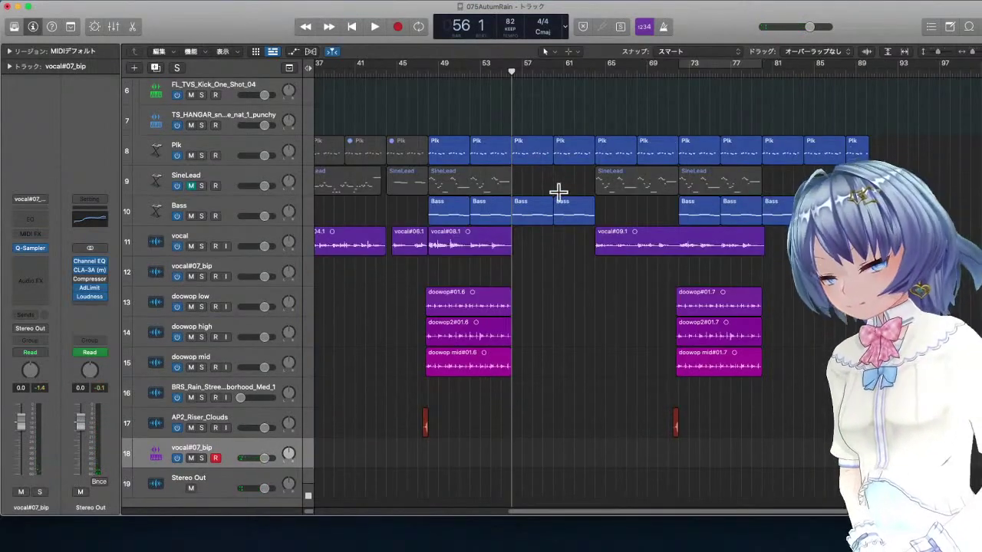
Record a MIDI take on the vocal#07_bip sampler track from bar 56 to bar 64.
key("space")
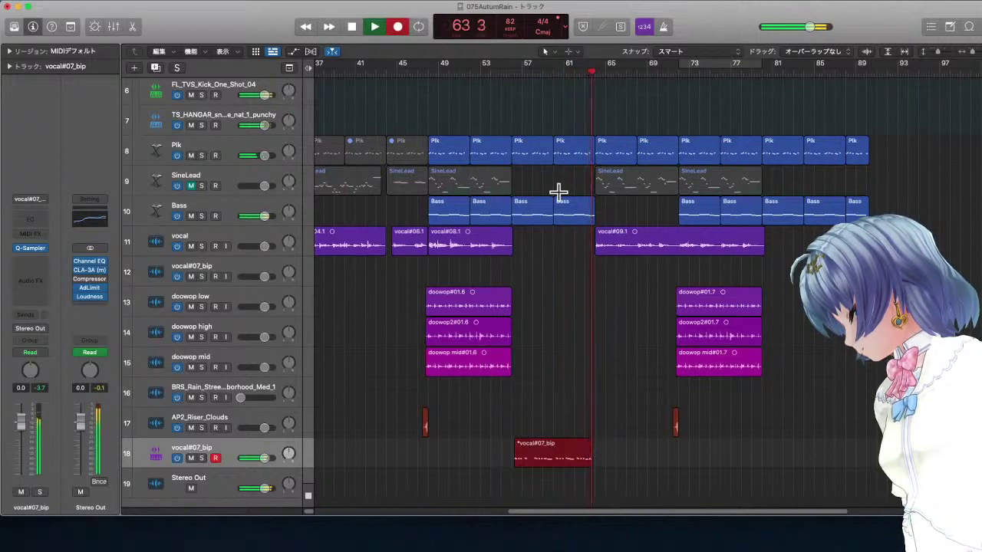
key("space")
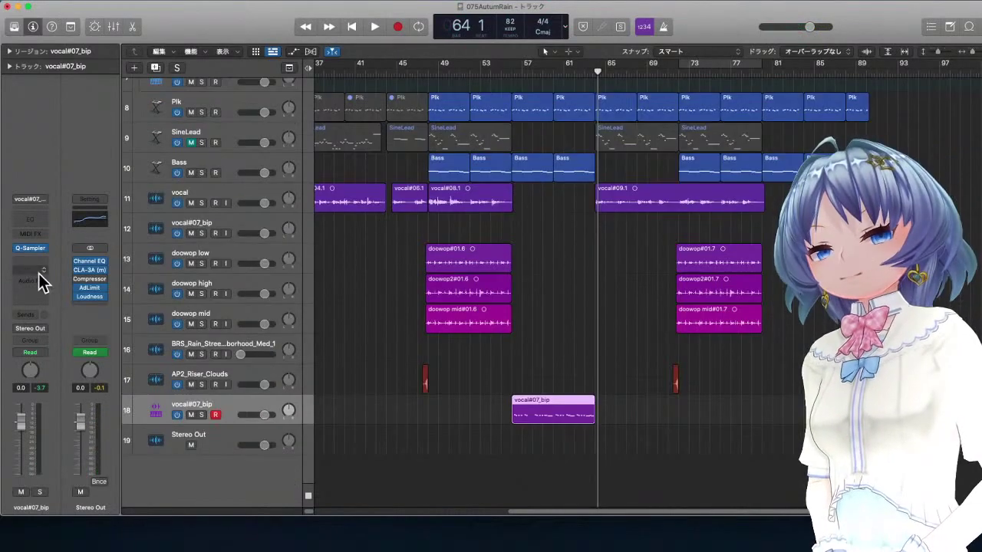
Insert a stereo Phat FX effect on the vocal#07_bip sampler track and move its window clear of the recorded region.
left_click(40, 266)
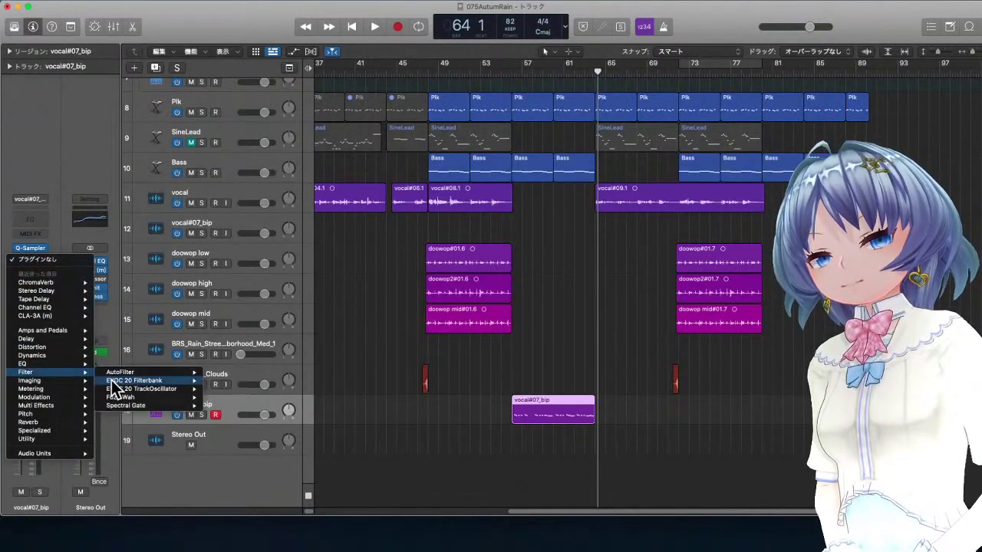
mouse_move(77, 366)
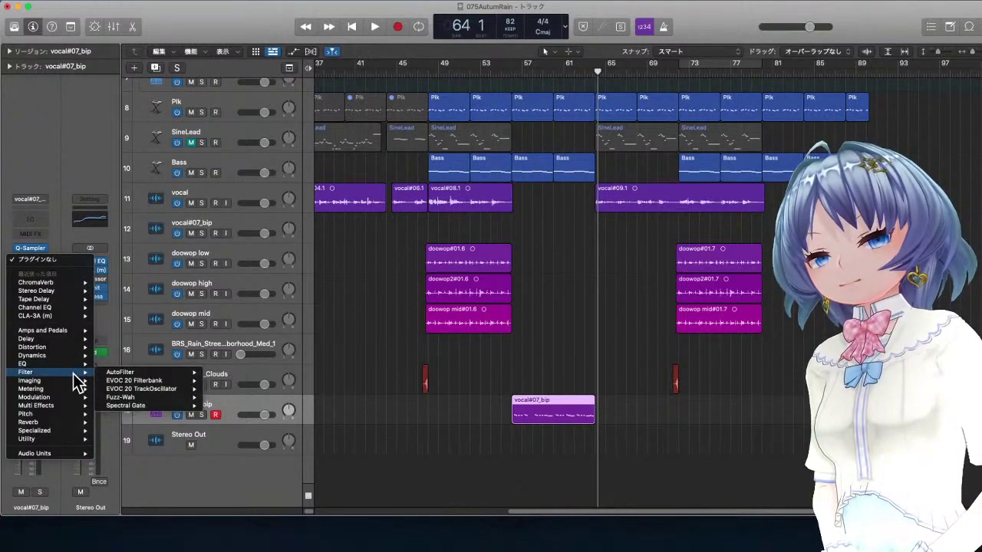
mouse_move(75, 409)
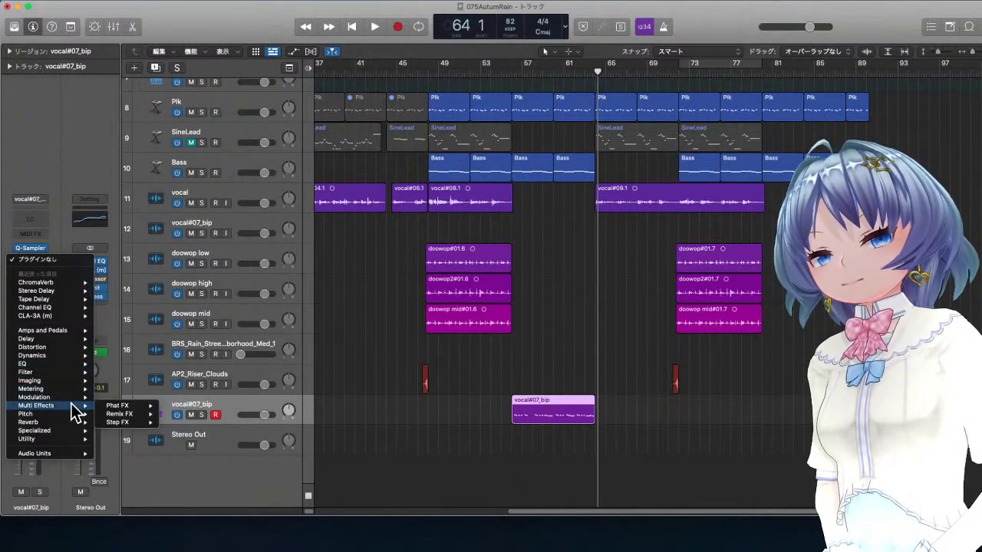
mouse_move(129, 407)
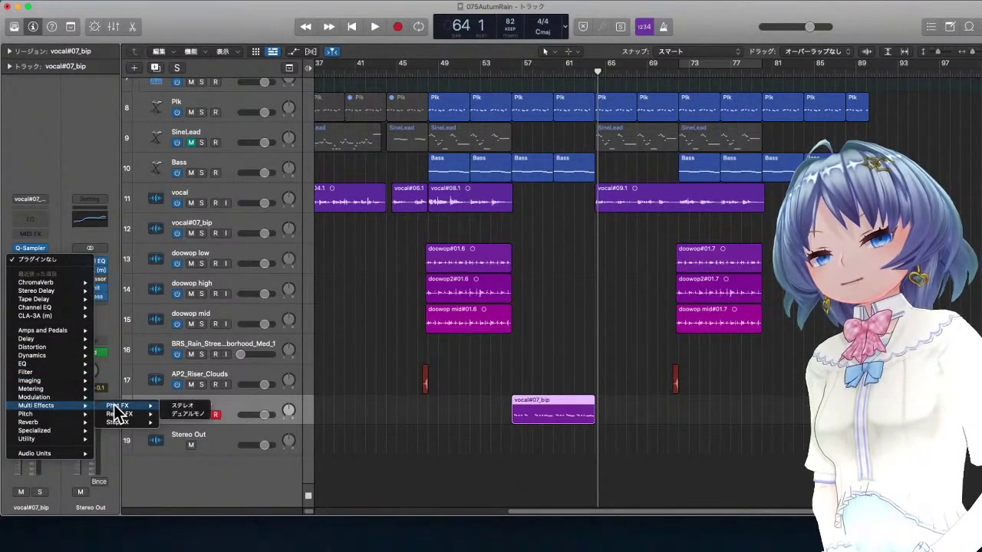
left_click(183, 406)
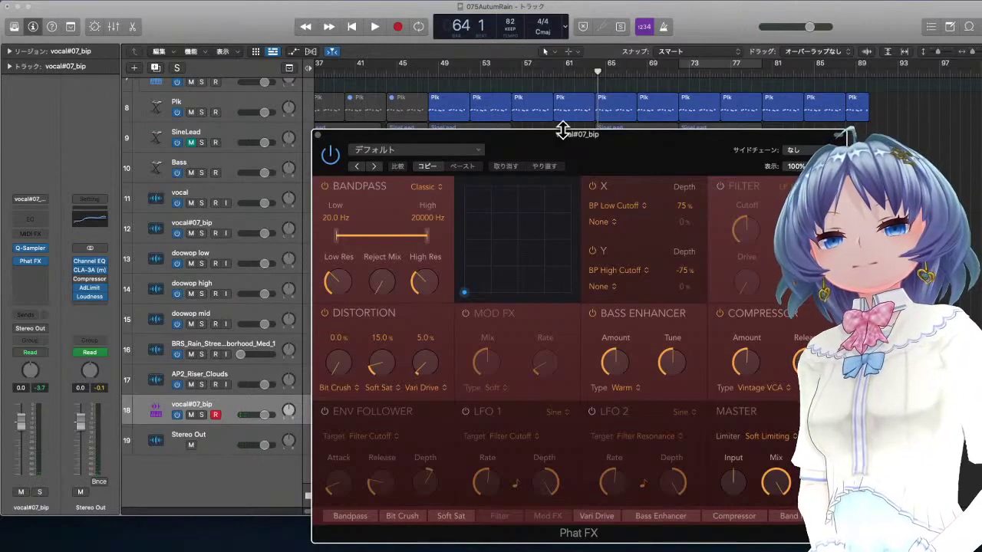
left_click_drag(564, 140, 241, 139)
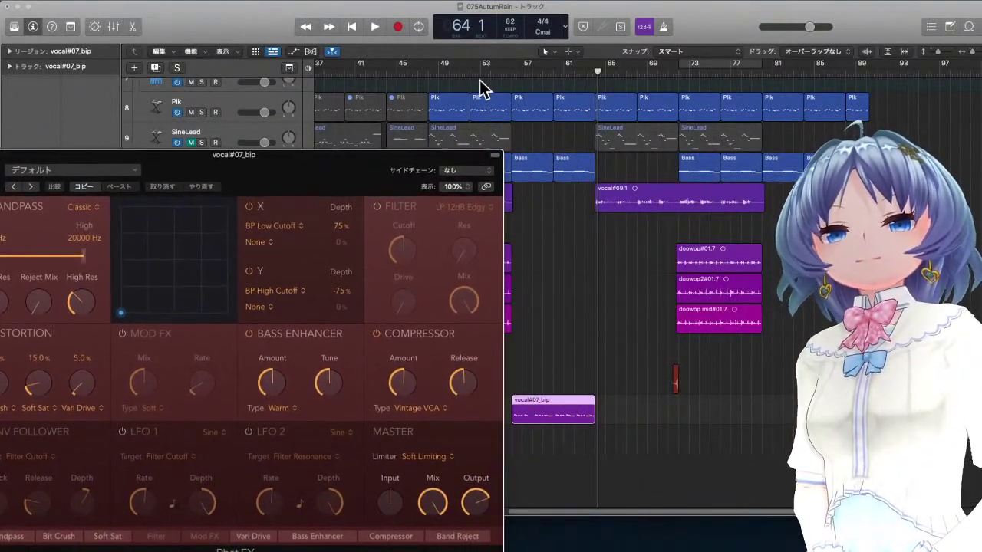
Play bars 56 to 64 in a cycle and set the Phat FX Bit Crush distortion to 29.8%.
left_click_drag(516, 78, 594, 68)
key("space")
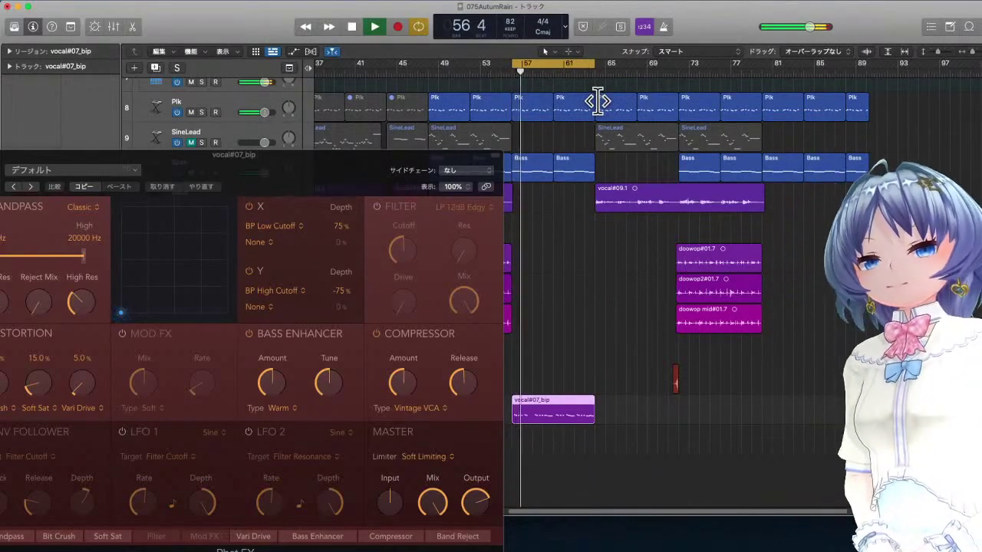
left_click_drag(362, 167, 452, 99)
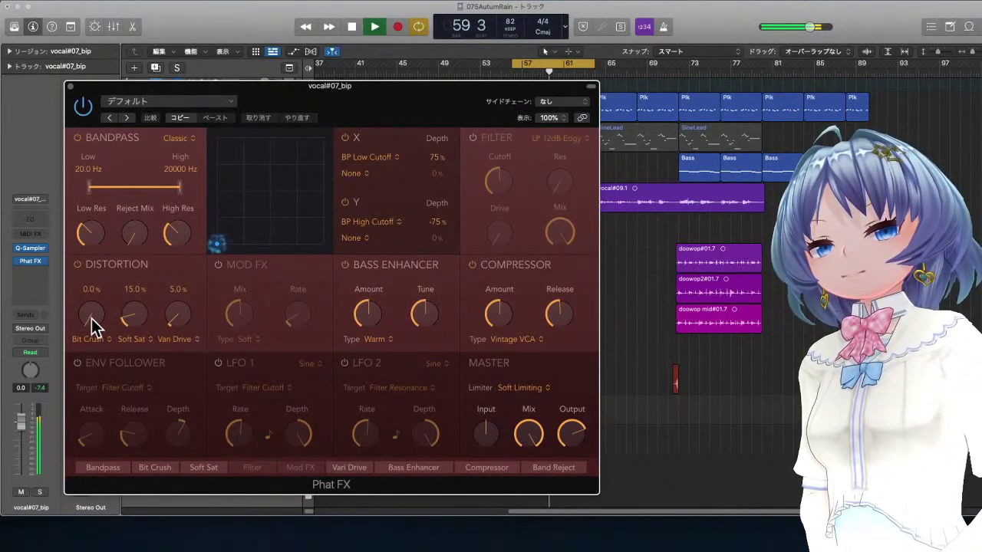
left_click_drag(92, 322, 97, 281)
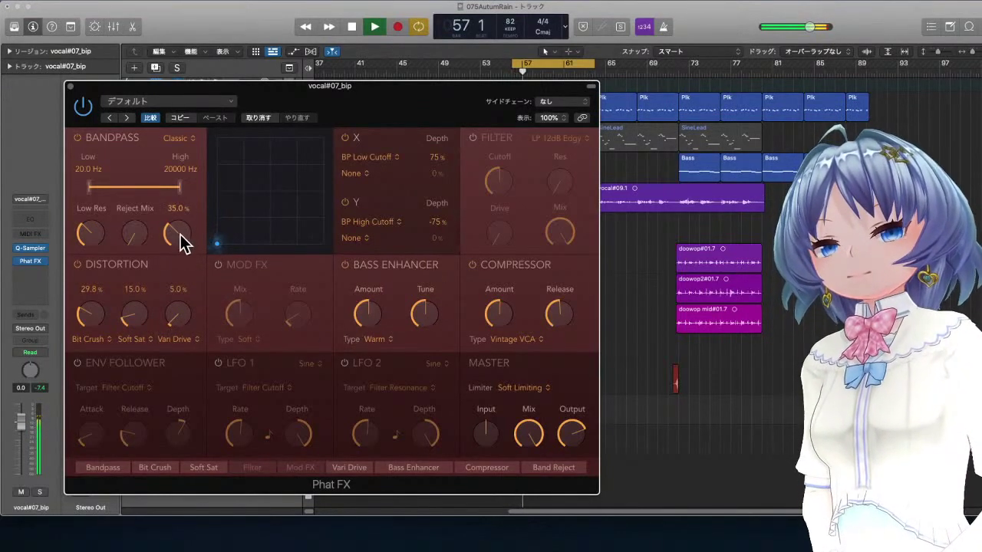
Try lowering the Bandpass high cutoff to about 3500 Hz and return it to 20000 Hz.
left_click_drag(179, 187, 158, 193)
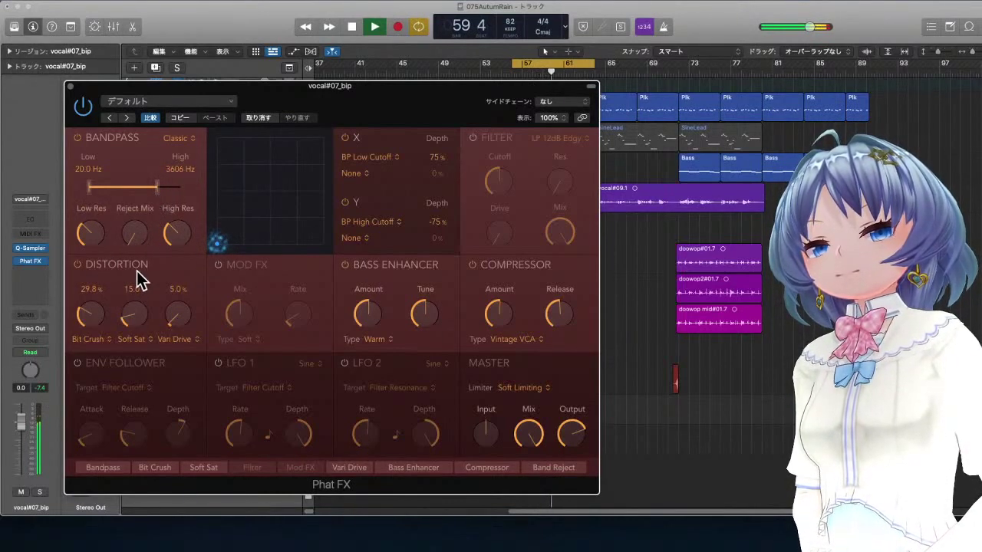
mouse_move(88, 234)
mouse_move(167, 248)
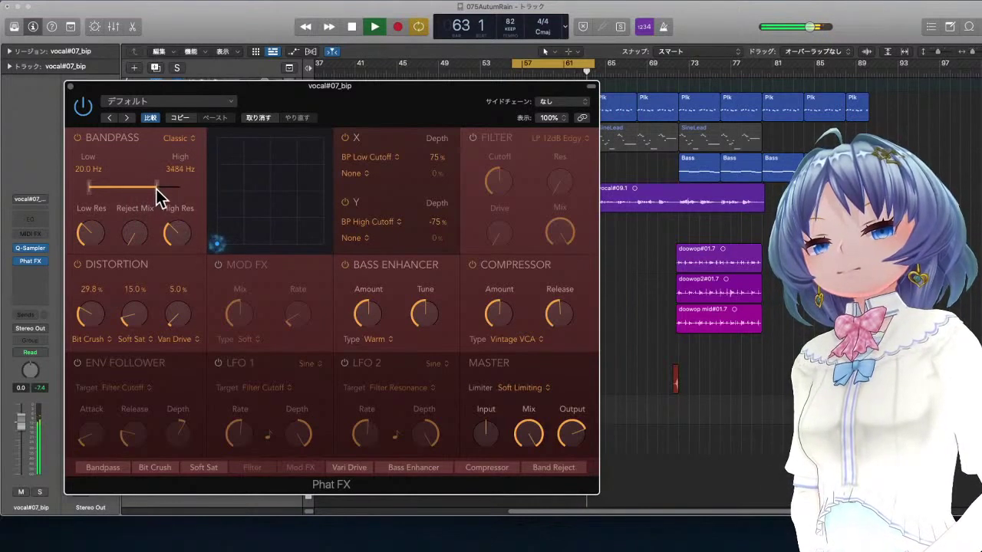
left_click_drag(160, 189, 222, 189)
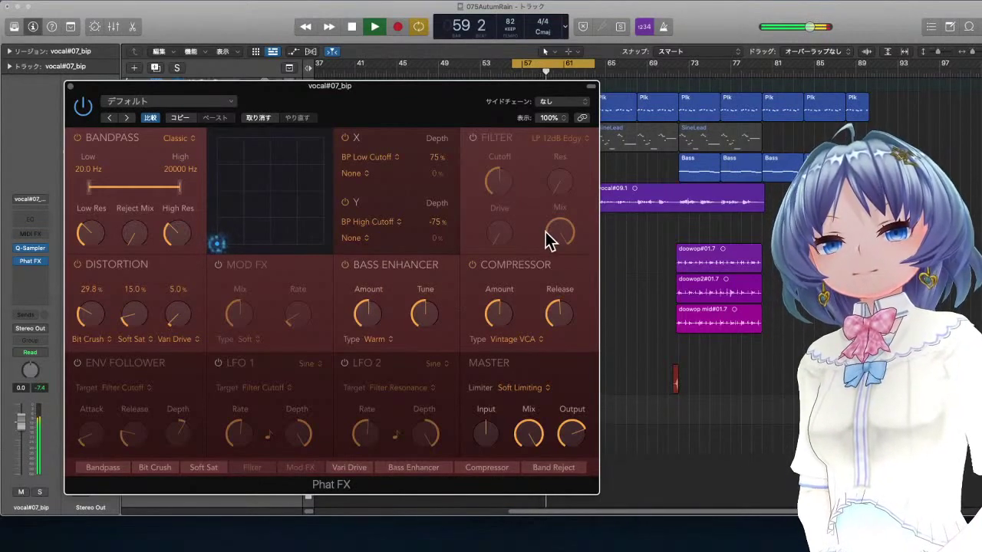
Turn off the Bandpass section and turn on the LP 12dB Edgy Filter, raising its cutoff, resonance and drive.
left_click(78, 138)
left_click(473, 139)
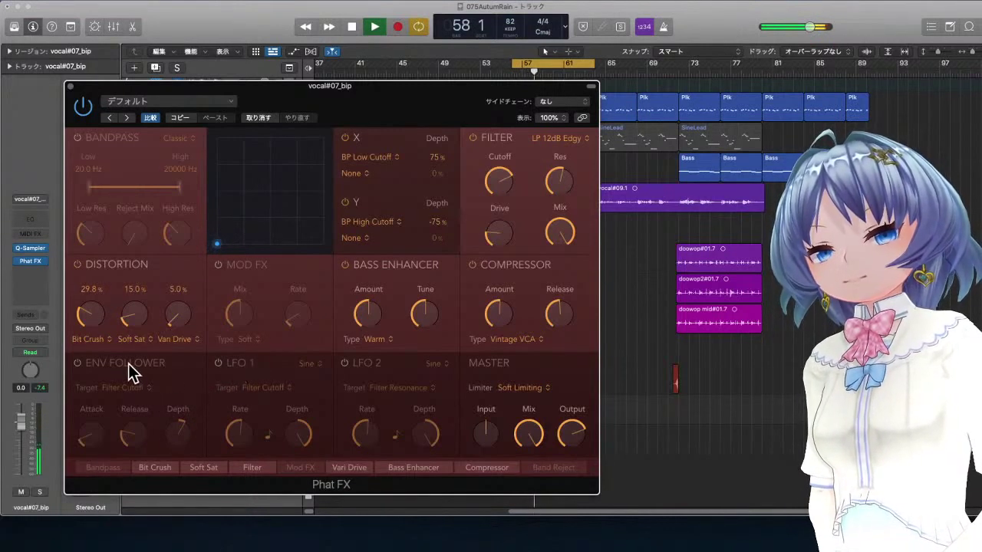
Enable the envelope follower on Filter Cutoff with a depth of -70%, raise the filter cutoff slightly, and close Phat FX.
left_click(77, 363)
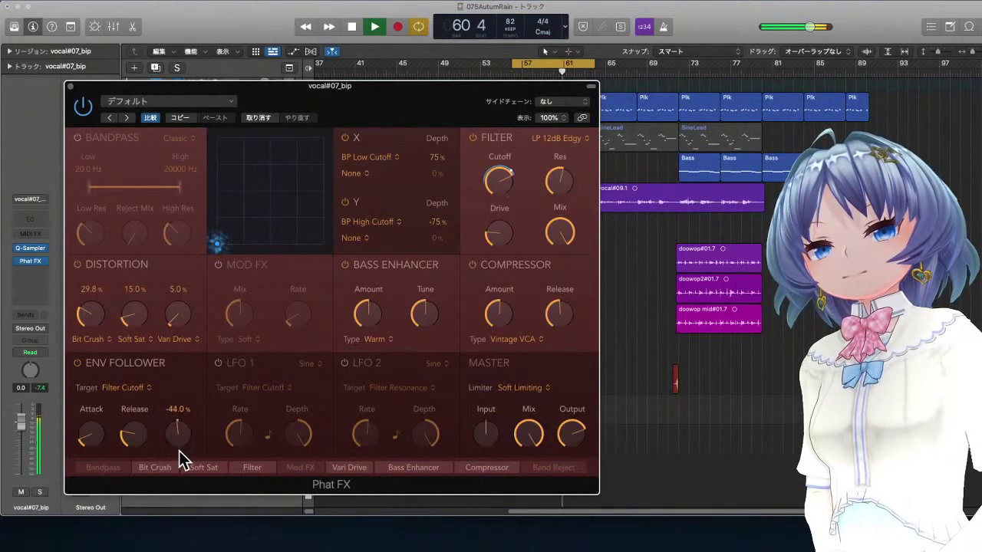
left_click_drag(178, 459, 178, 451)
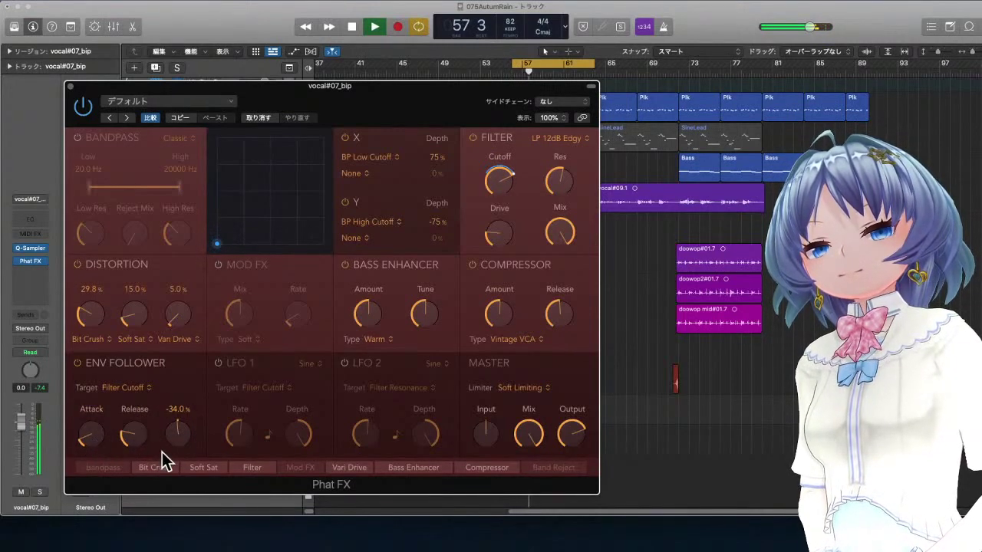
left_click_drag(174, 441, 173, 452)
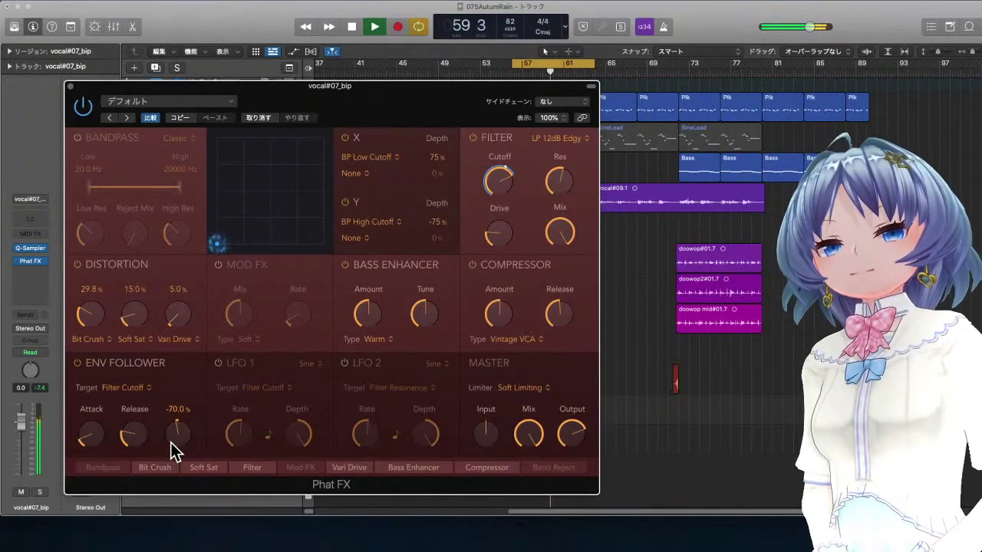
left_click_drag(498, 193, 503, 187)
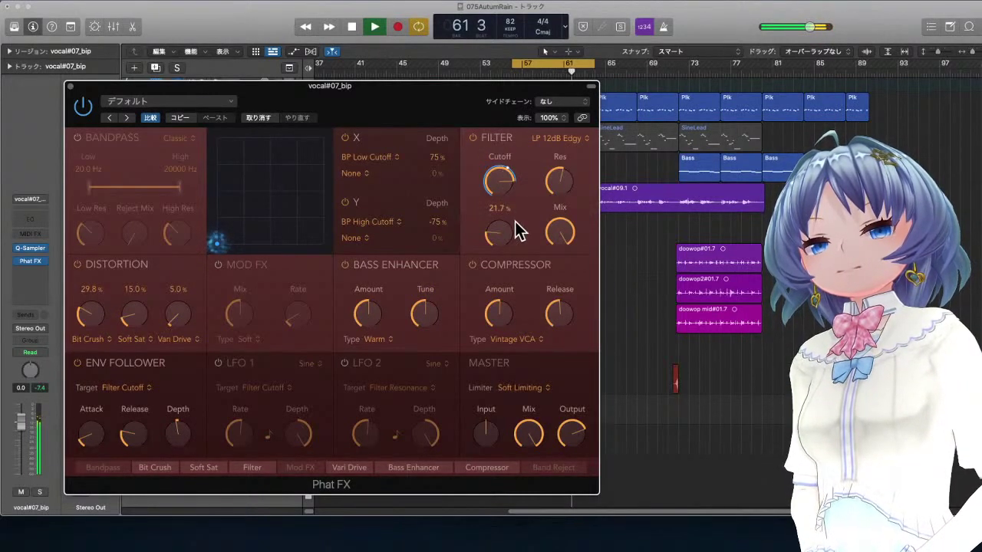
left_click(69, 87)
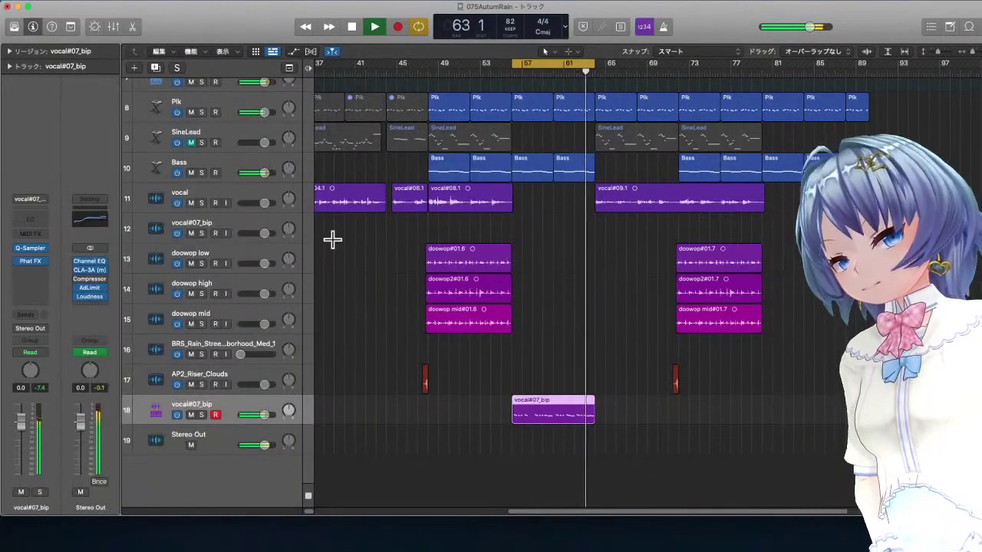
Insert the stereo Waves CLA-3A compressor after Phat FX on the vocal#07_bip sampler track.
left_click(33, 273)
mouse_move(56, 315)
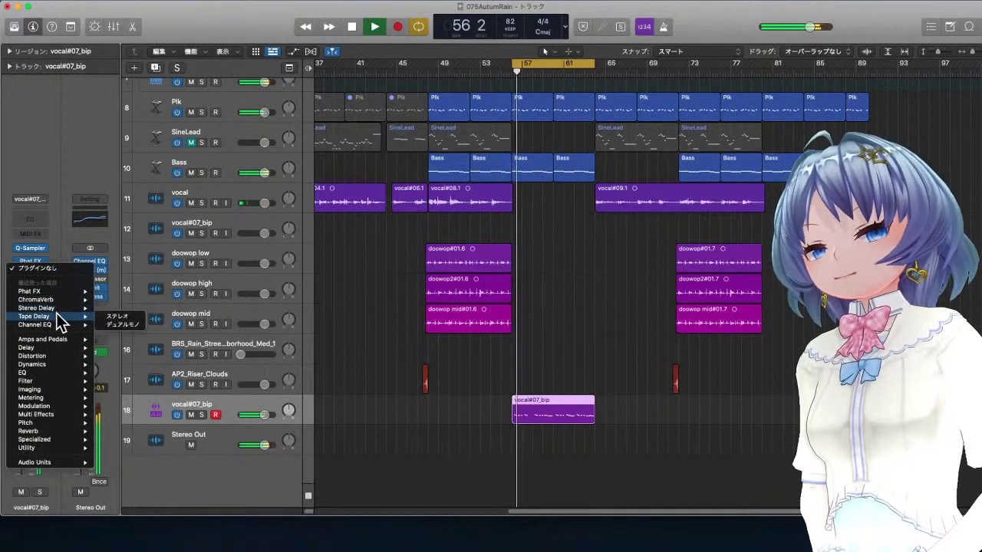
mouse_move(64, 406)
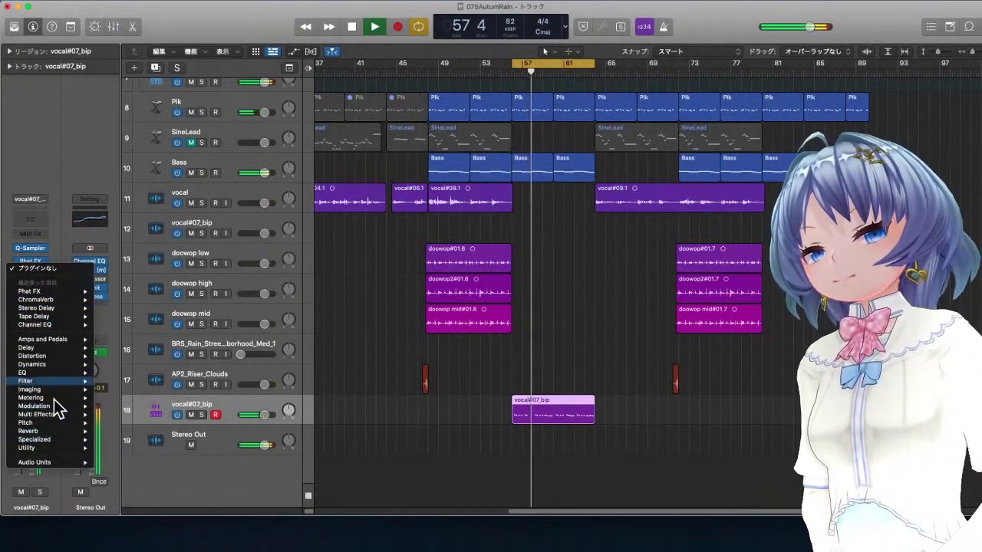
mouse_move(46, 462)
mouse_move(148, 474)
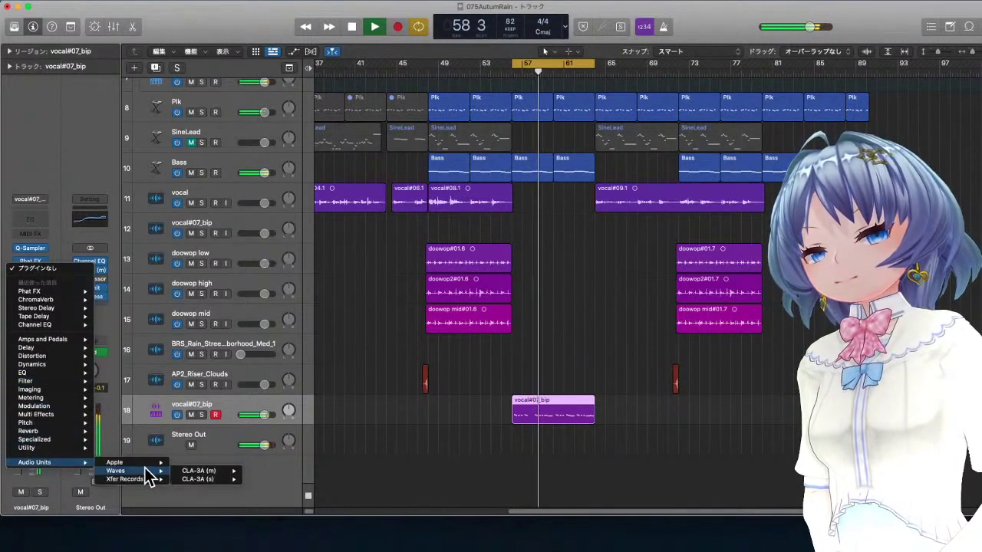
mouse_move(229, 472)
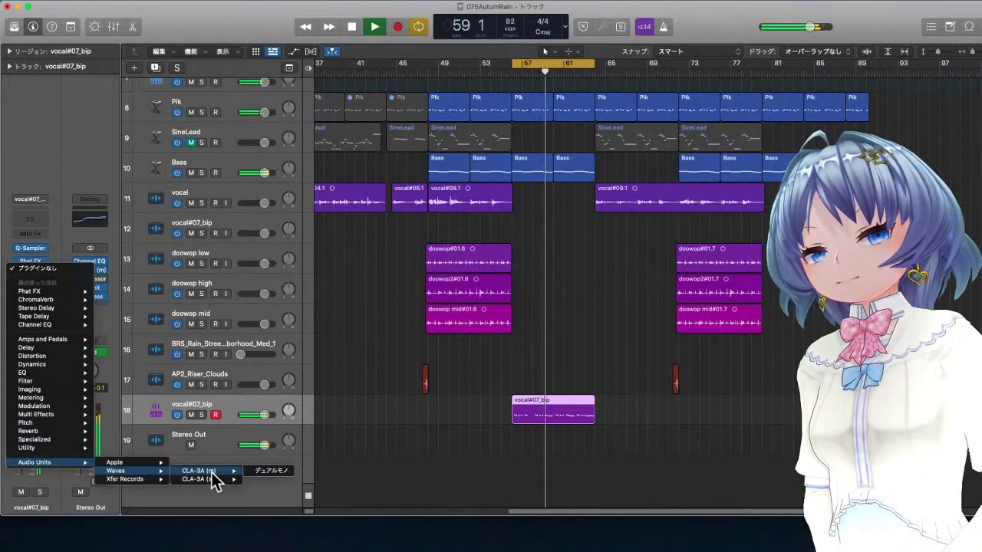
left_click(263, 479)
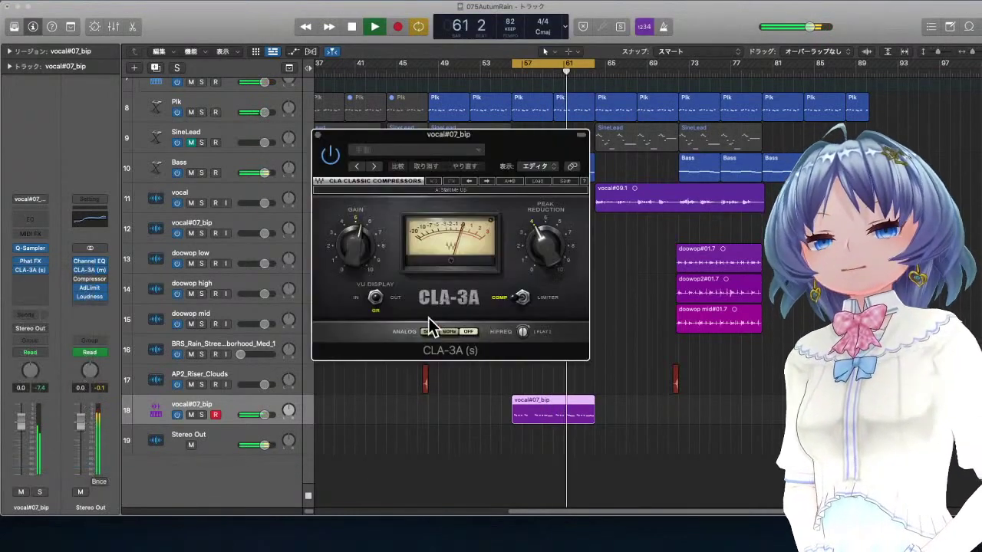
left_click(460, 152)
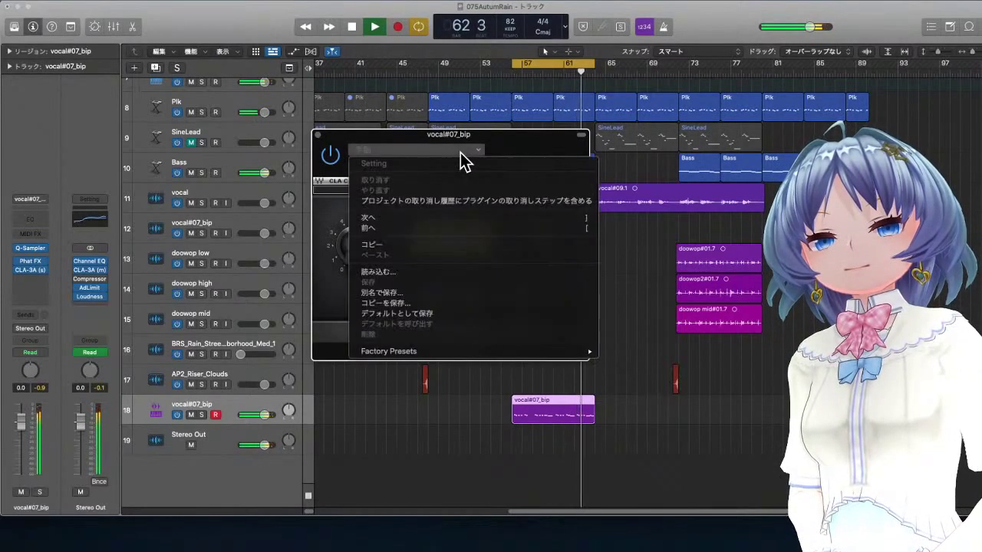
left_click(511, 144)
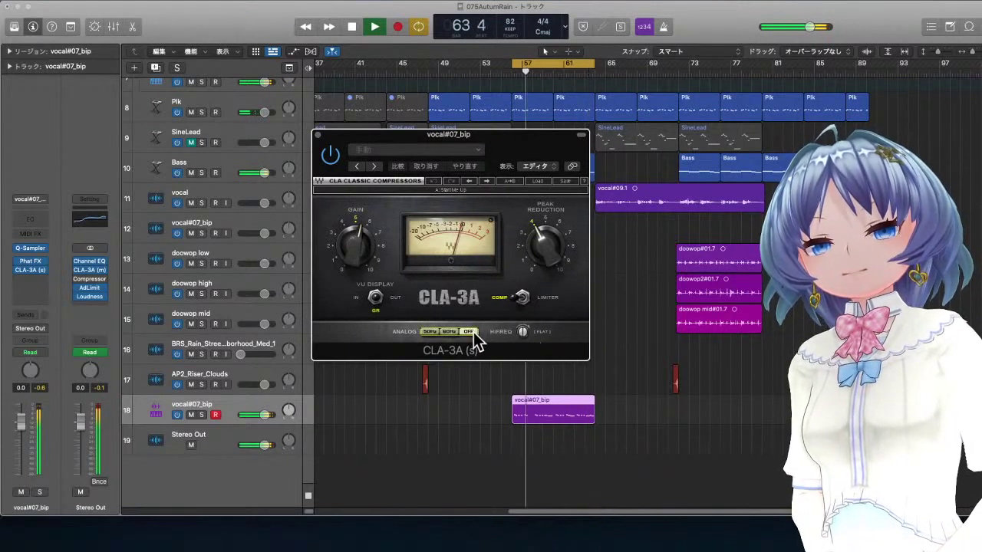
Adjust the CLA-3A's HiFreq control, lower its gain and raise its peak reduction slightly, and close the compressor.
left_click_drag(522, 332, 523, 300)
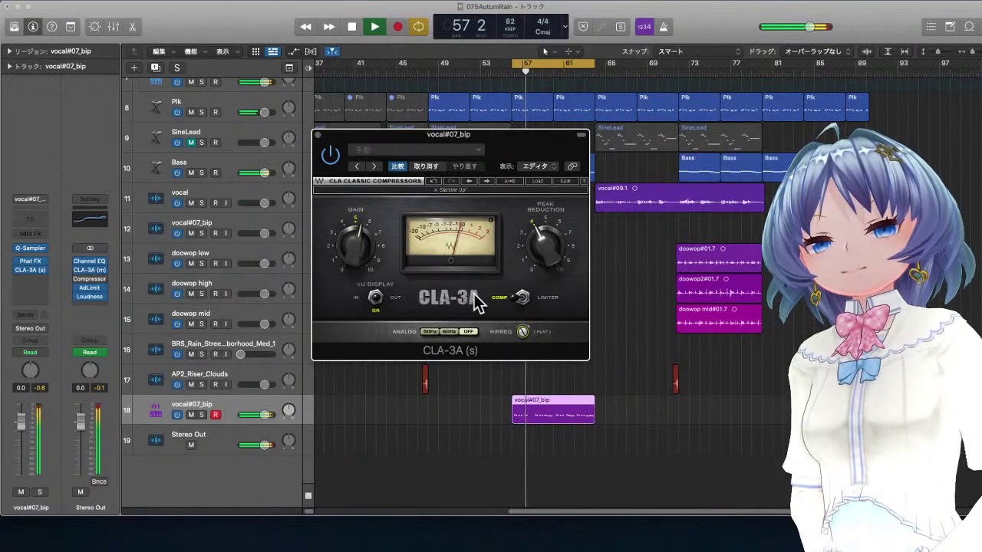
left_click_drag(525, 330, 524, 360)
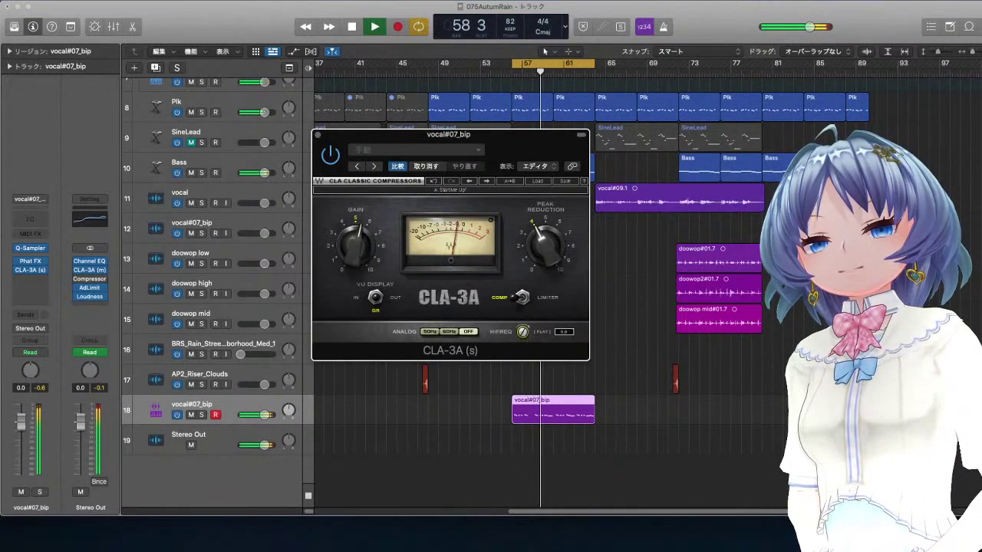
left_click_drag(523, 331, 522, 315)
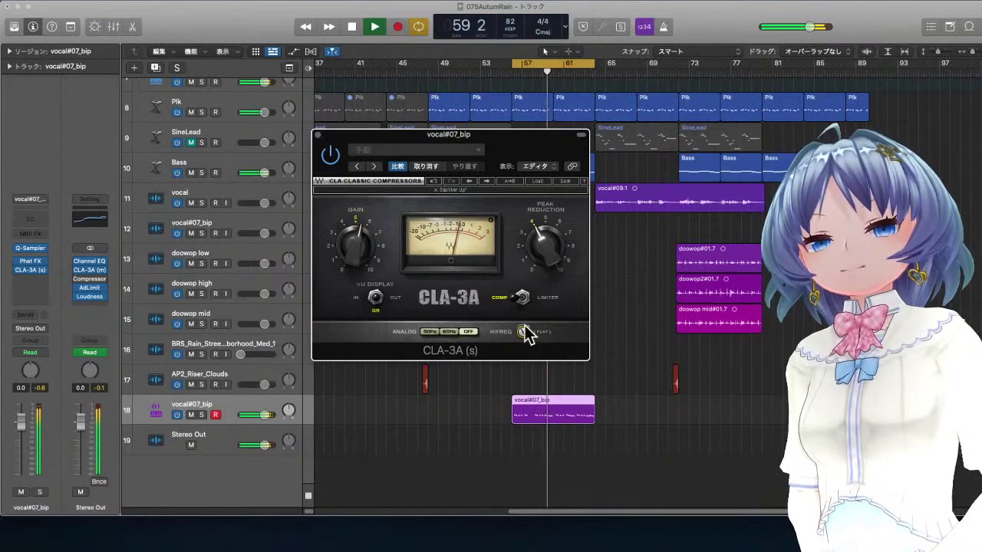
left_click_drag(371, 276, 372, 265)
left_click_drag(551, 263, 551, 257)
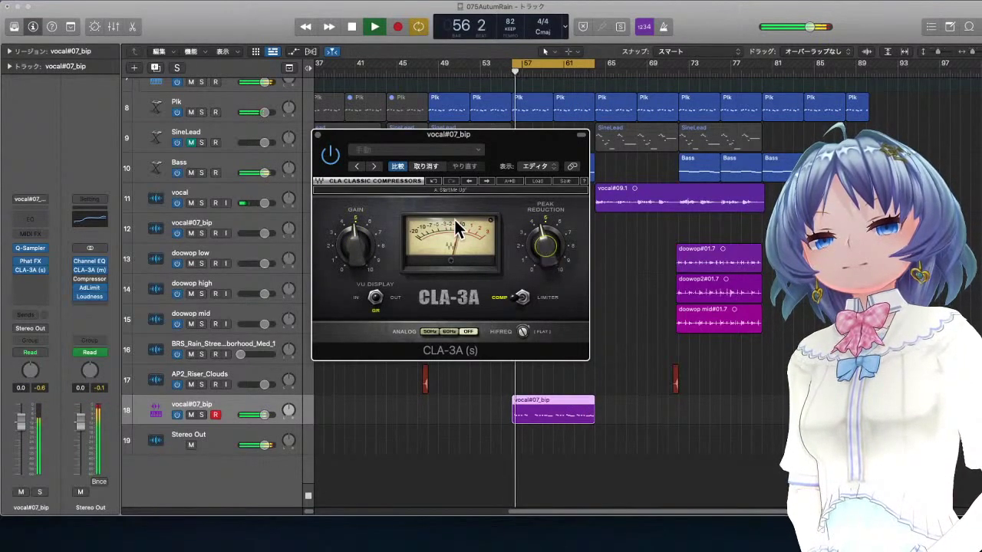
left_click(318, 137)
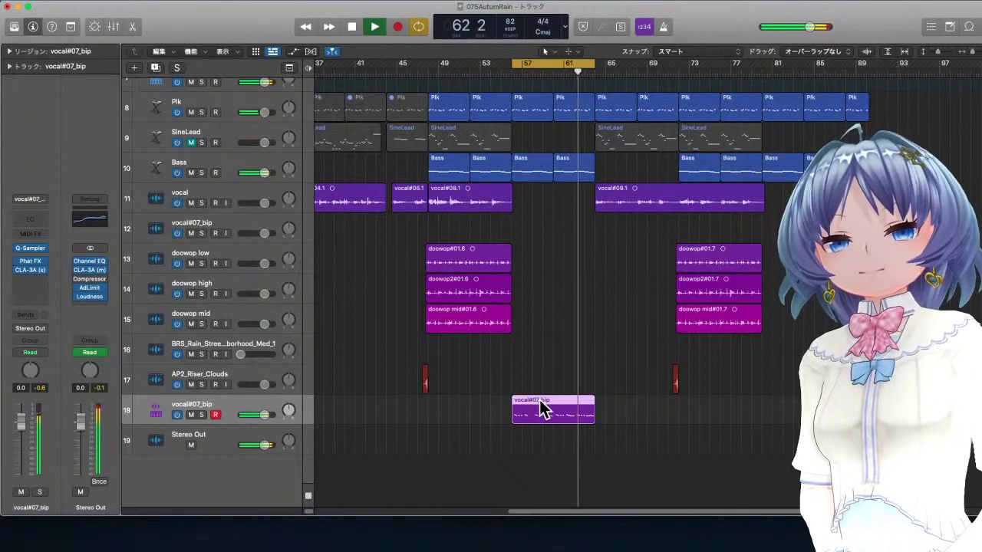
Copy the vocal#07_bip region from bar 56 to bar 80 on the same track.
left_click_drag(541, 408, 793, 406)
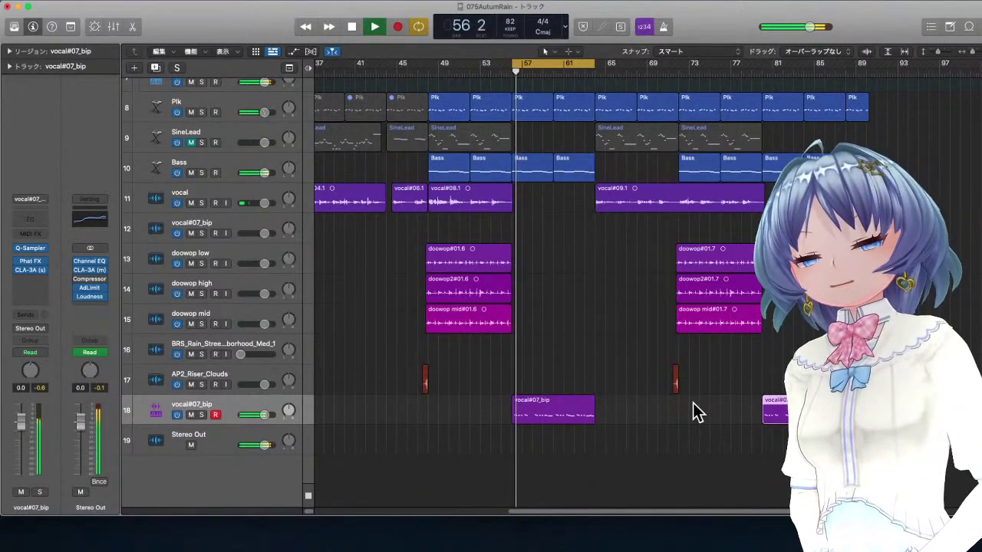
Insert a stereo Channel EQ between Phat FX and the CLA-3A on the vocal#07_bip sampler track.
left_click(29, 265)
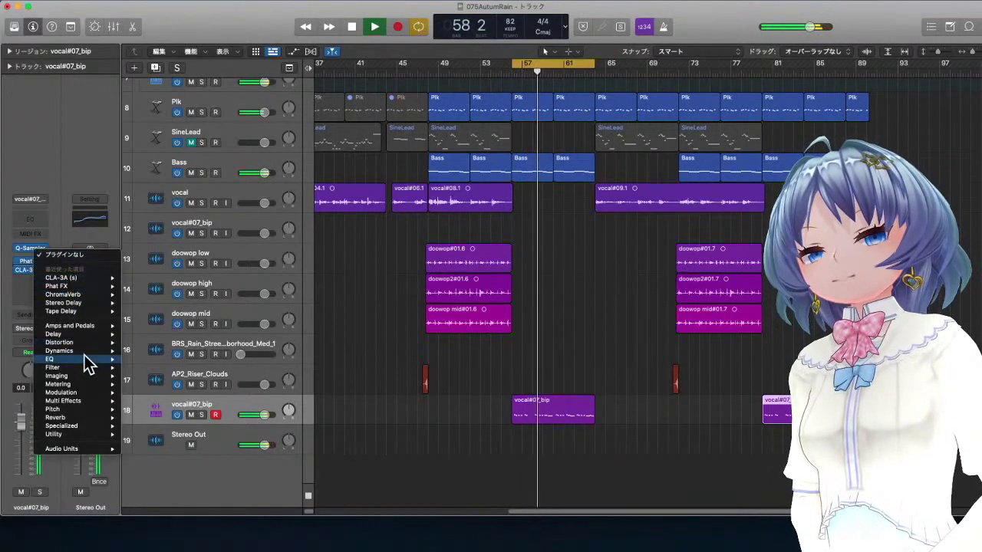
mouse_move(77, 305)
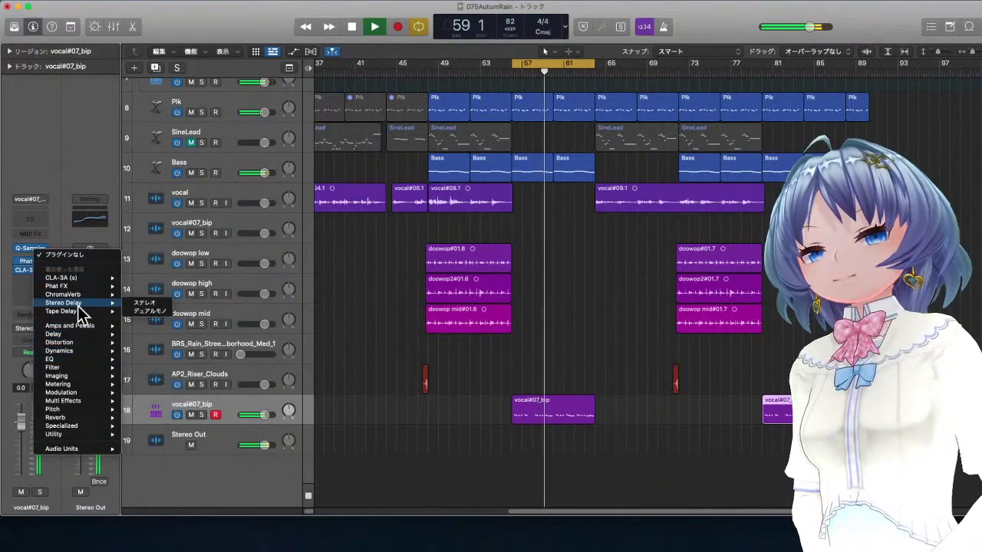
left_click(37, 221)
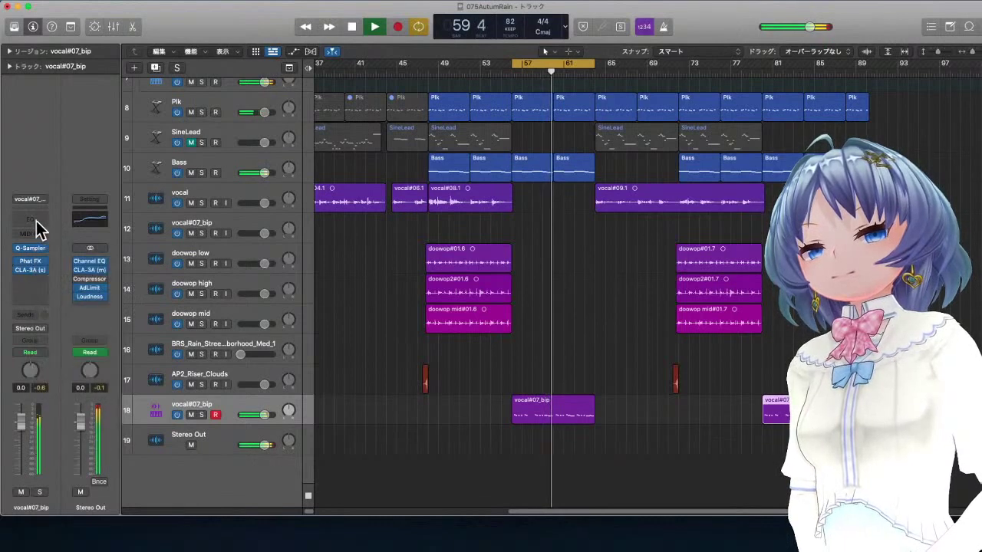
left_click(36, 264)
mouse_move(66, 312)
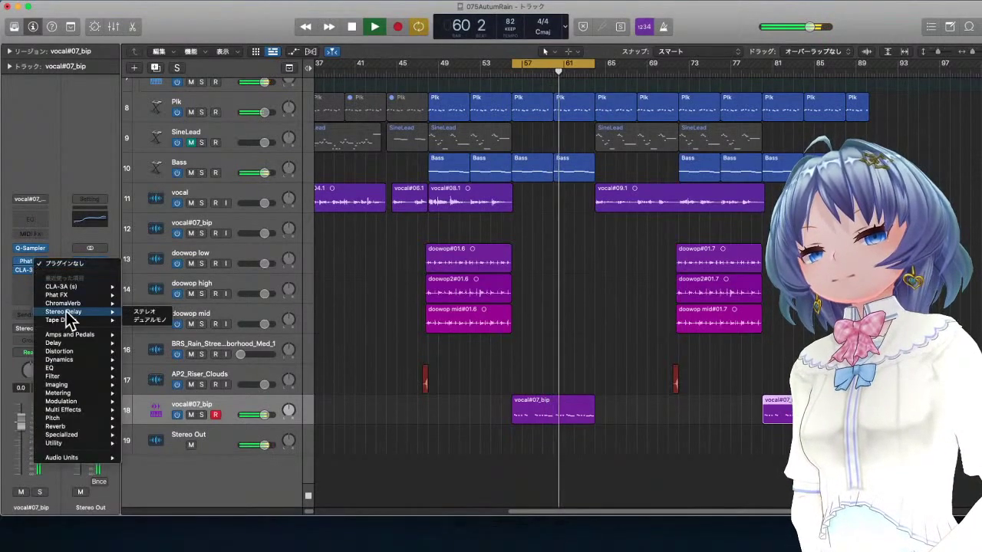
mouse_move(87, 374)
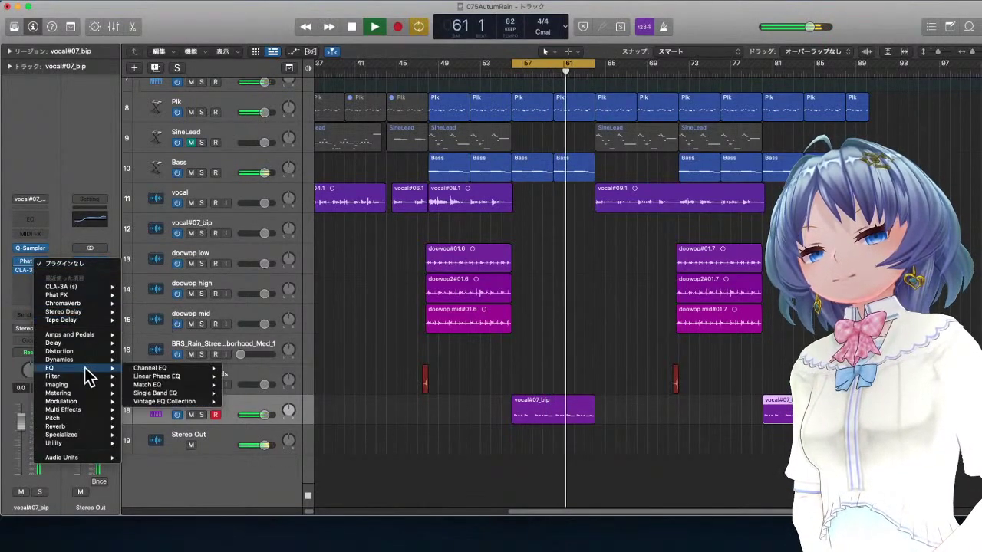
mouse_move(153, 369)
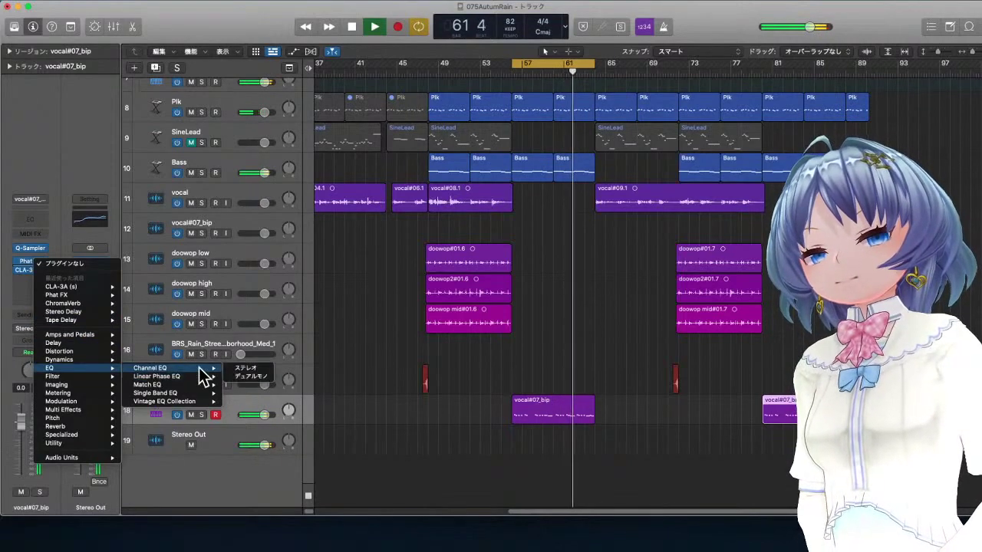
left_click(247, 369)
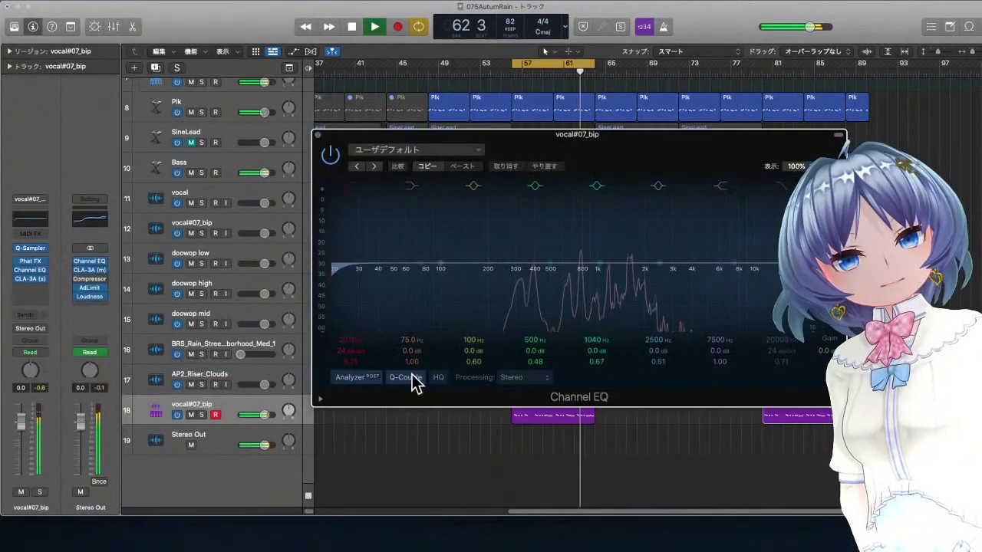
Set the EQ's low cut to 356 Hz, boost 2500 Hz by 1.3 dB and the 3400 Hz high shelf by 2.5 dB, and close it.
left_click_drag(355, 340, 354, 278)
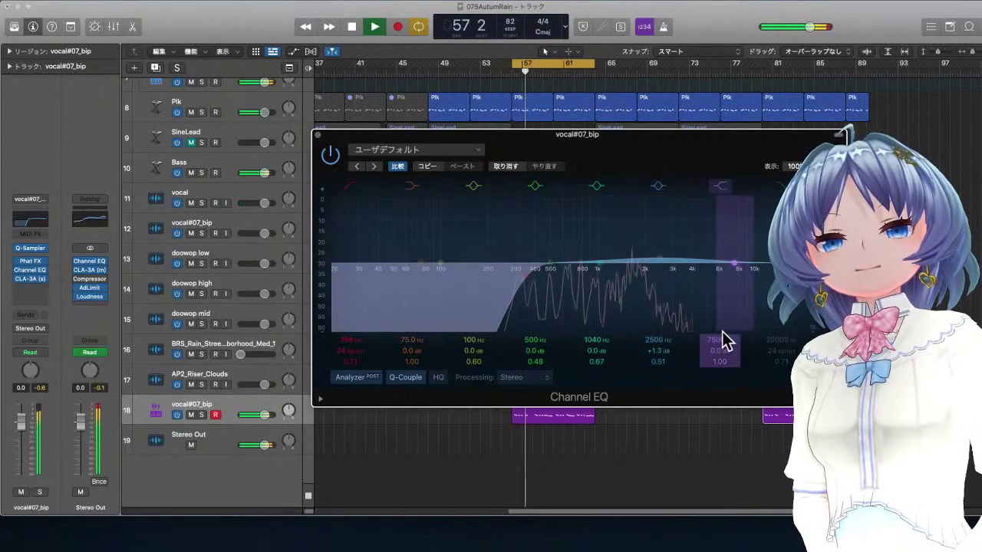
mouse_move(720, 351)
left_mouse_down()
mouse_move(719, 341)
mouse_move(719, 362)
left_mouse_up()
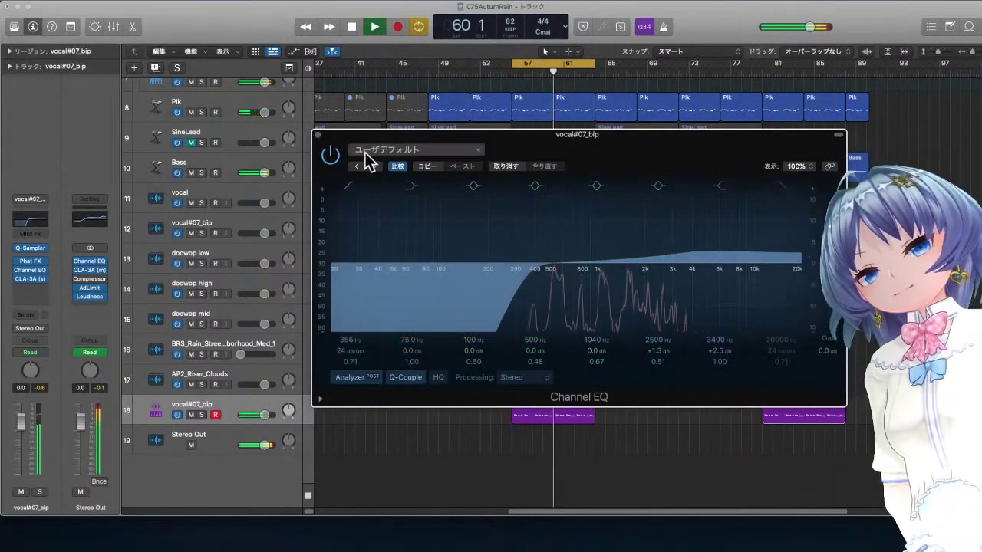
left_click(318, 136)
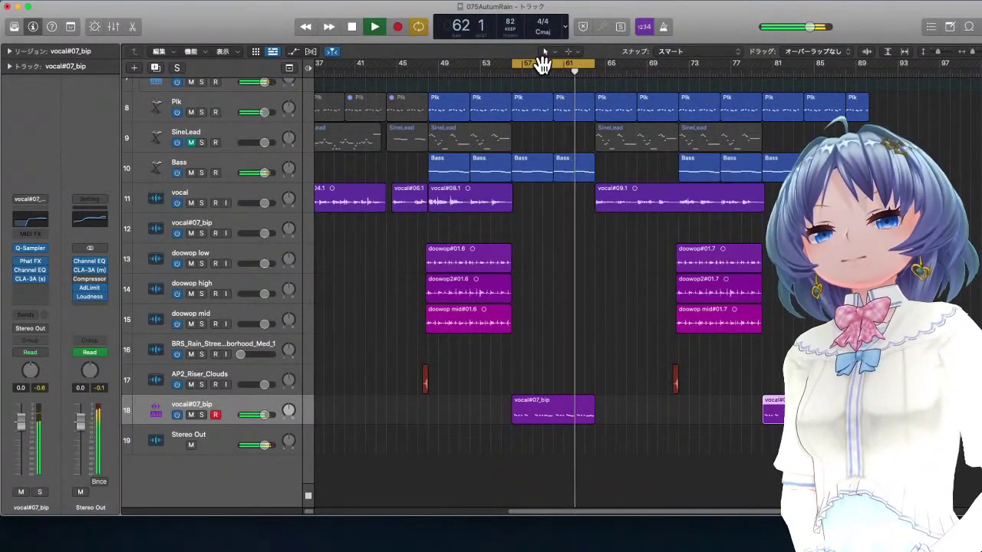
Turn off the cycle over bars 56 to 64.
left_click(543, 65)
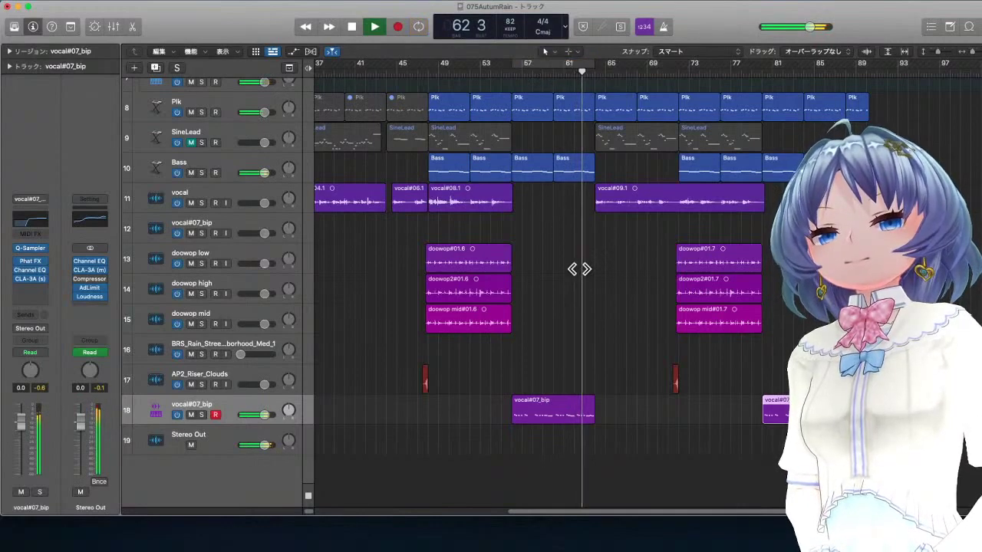